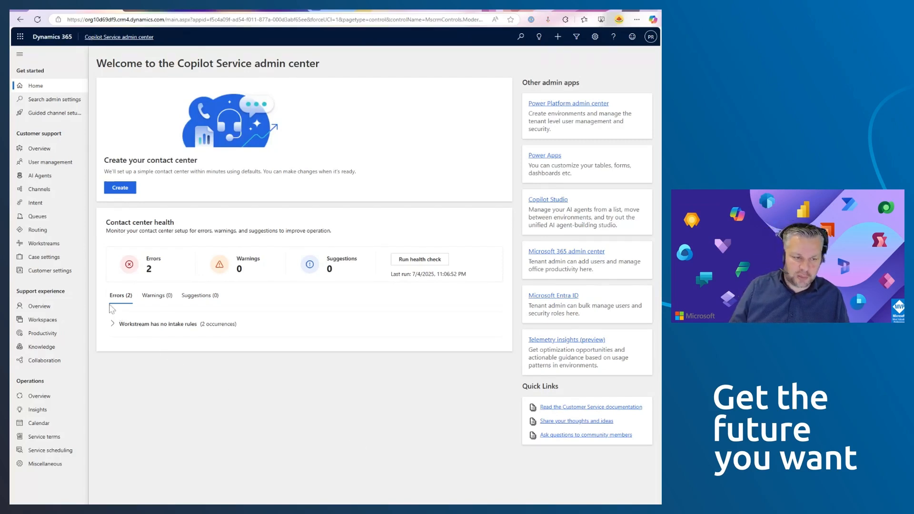
- Open the management page for chat channels and start adding a new chat channel
{"action": "left_click", "coordinate": [53, 192]}
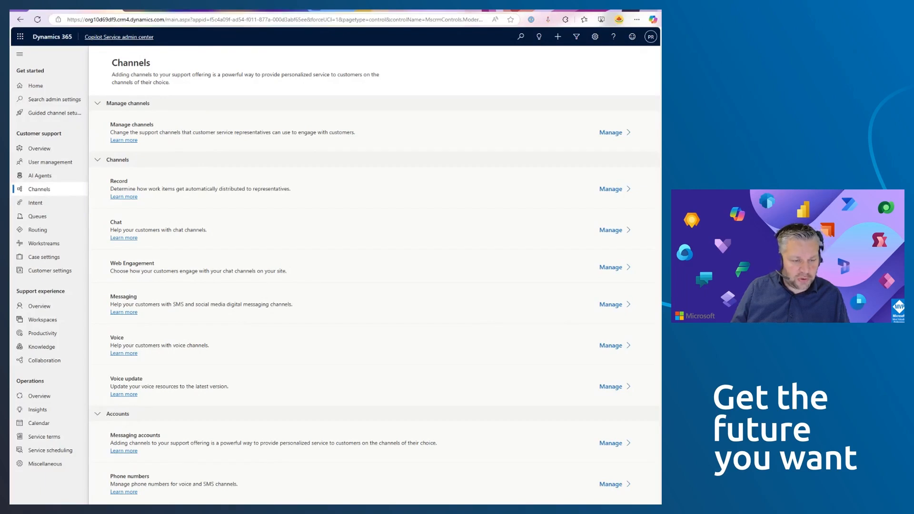
{"action": "left_click_drag", "start_coordinate": [113, 222], "coordinate": [204, 230]}
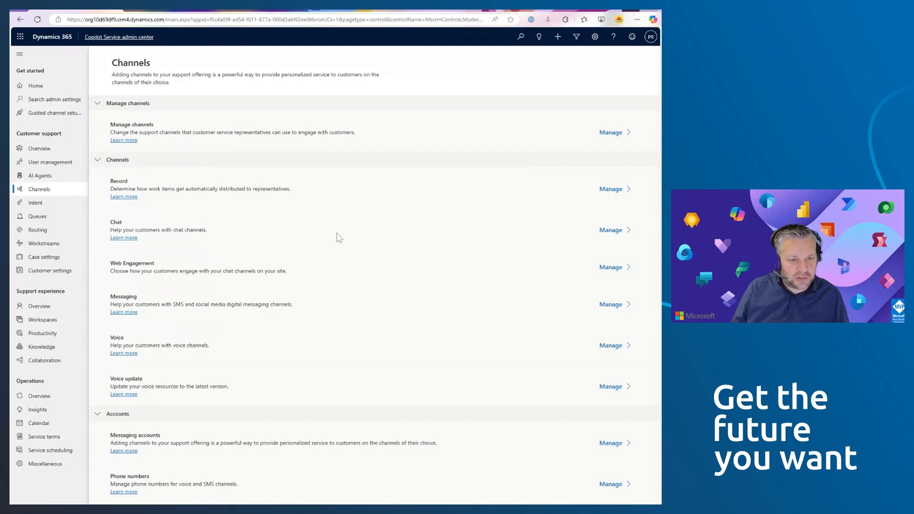
{"action": "left_click", "coordinate": [604, 230]}
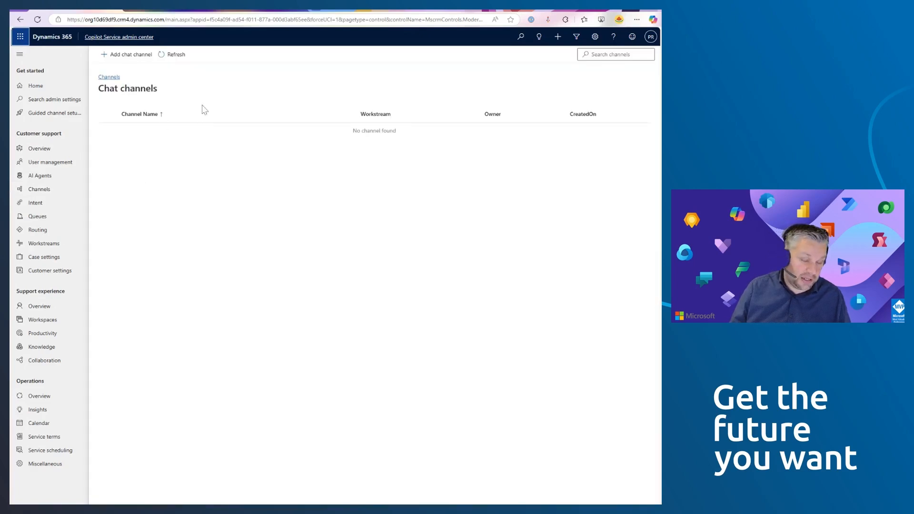
{"action": "left_click", "coordinate": [141, 55]}
- Name the channel Chat with the language English - United States, and continue to the workstream details
{"action": "type", "text": "Chat"}
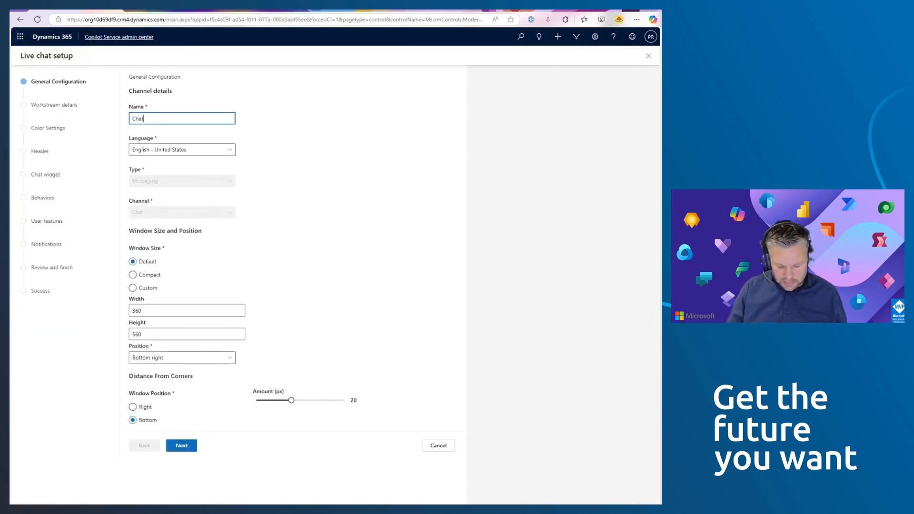
{"action": "left_click", "coordinate": [173, 151]}
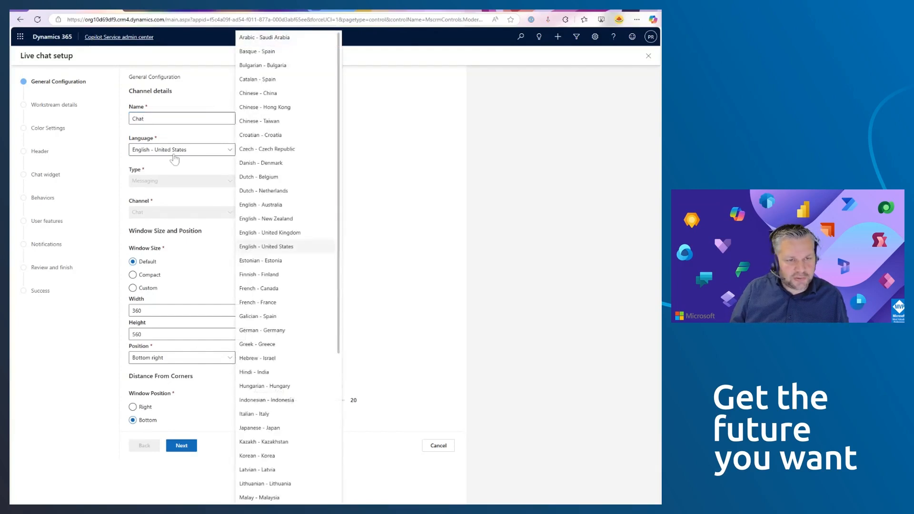
{"action": "left_click", "coordinate": [286, 248]}
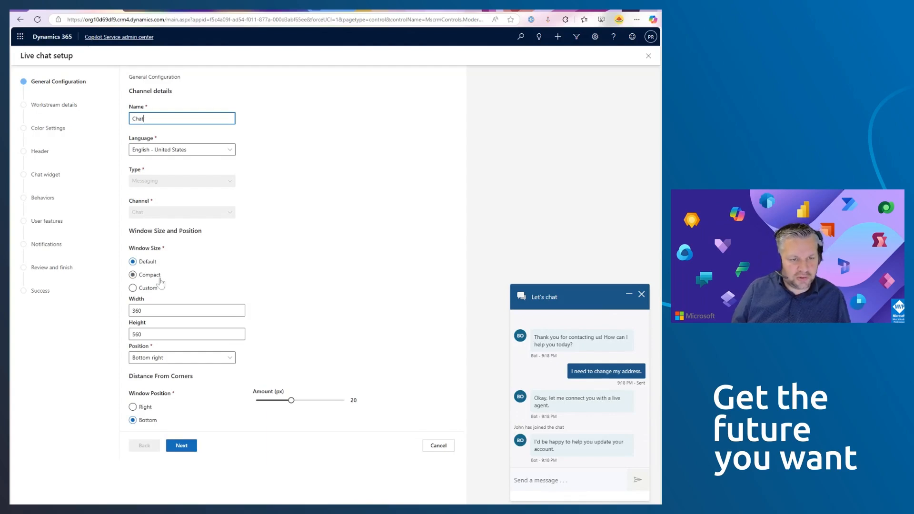
{"action": "left_click", "coordinate": [182, 445]}
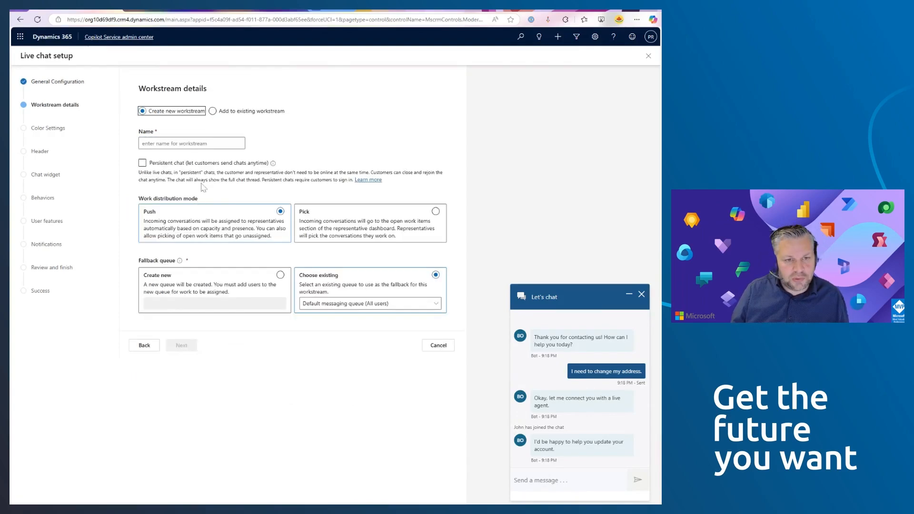
- Name the new workstream Chat and review the persistent chat description
{"action": "key", "text": "Tab"}
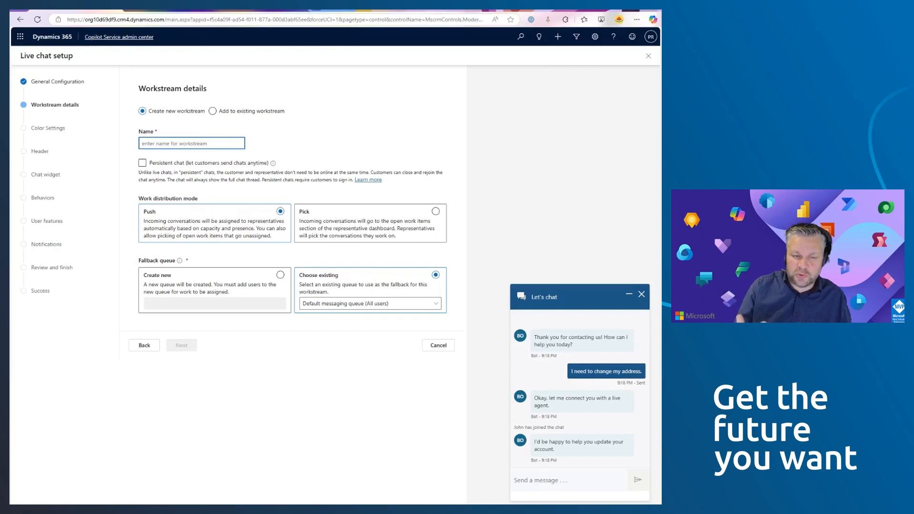
{"action": "type", "text": "Chat"}
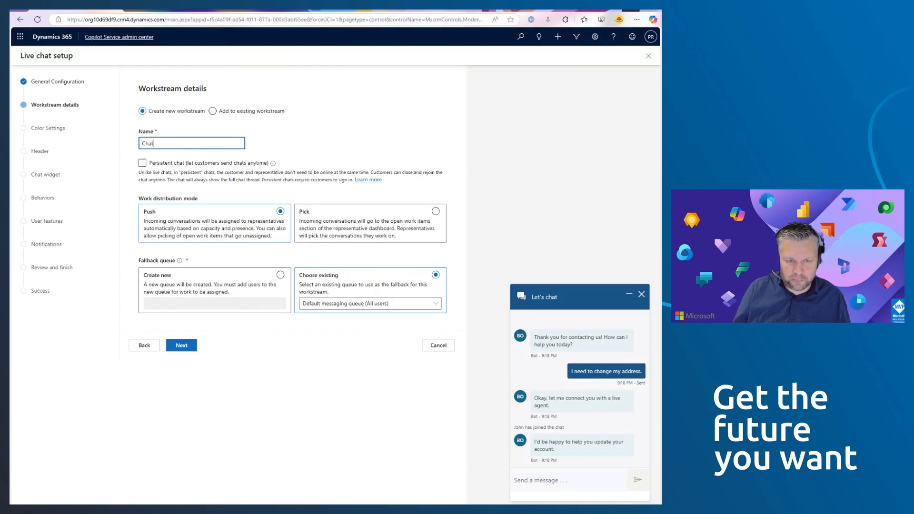
{"action": "left_click_drag", "start_coordinate": [170, 173], "coordinate": [300, 181]}
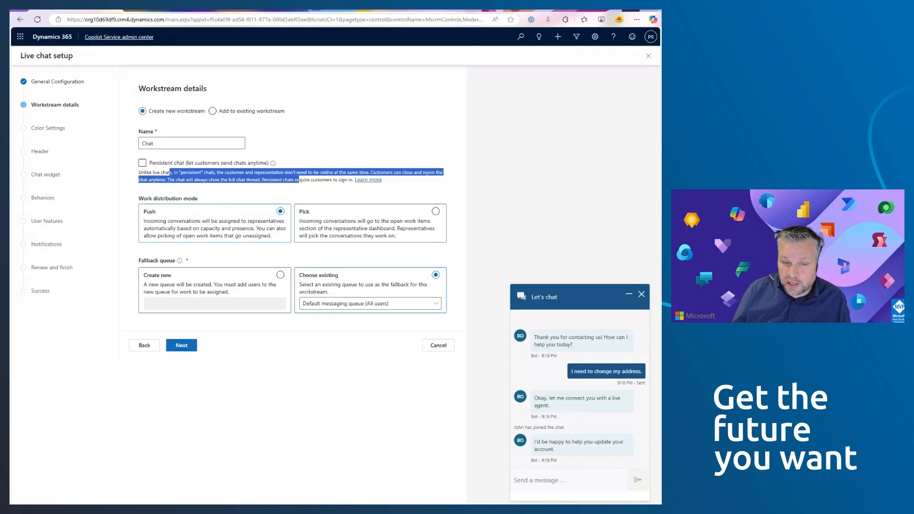
{"action": "left_click", "coordinate": [301, 181]}
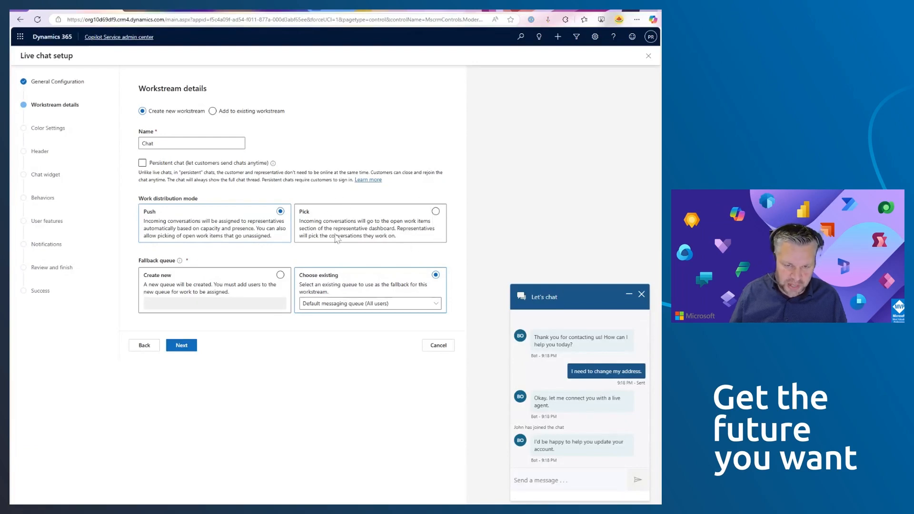
- Use the existing Default messaging queue as the workstream's fallback queue and continue to the color settings
{"action": "left_click", "coordinate": [335, 304]}
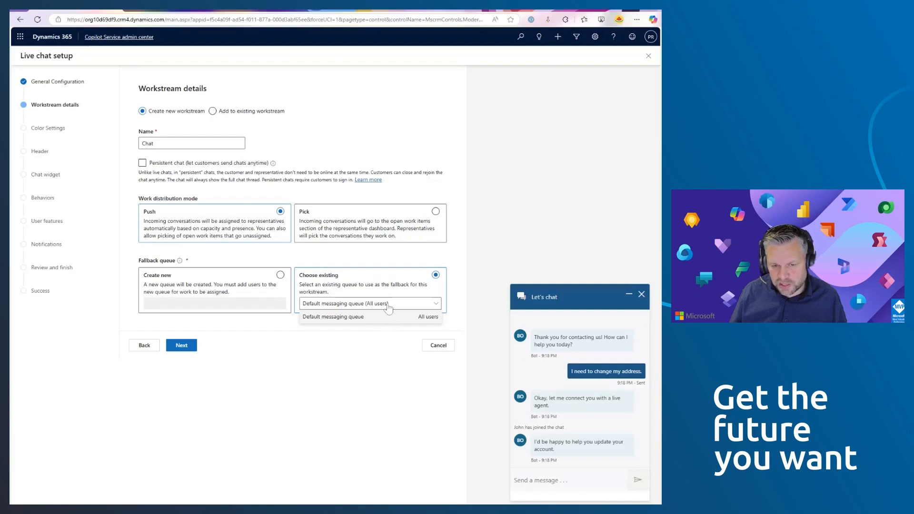
{"action": "left_click", "coordinate": [275, 264]}
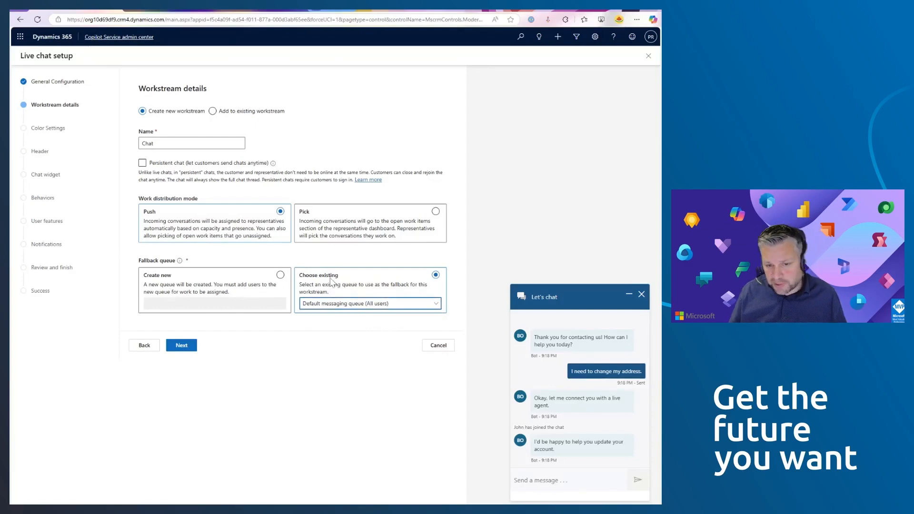
{"action": "left_click", "coordinate": [398, 308]}
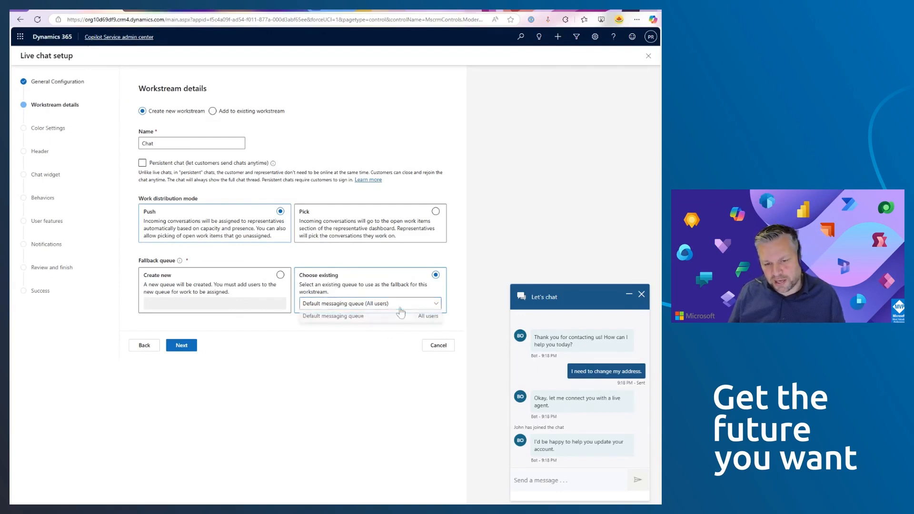
{"action": "left_click", "coordinate": [365, 328]}
{"action": "left_click", "coordinate": [184, 348]}
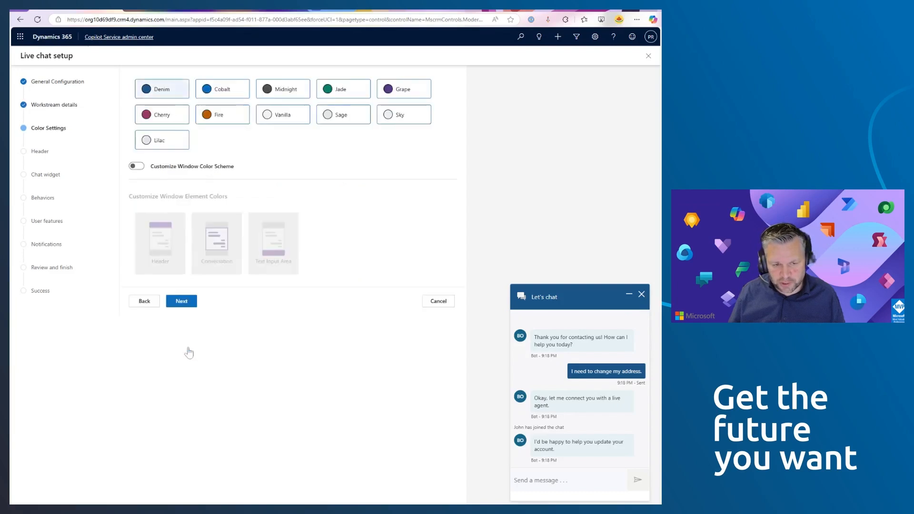
- Preview the Midnight color scheme, settle on Denim, and continue past the default header settings to the chat widget settings
{"action": "left_click", "coordinate": [238, 91]}
{"action": "left_click", "coordinate": [287, 91]}
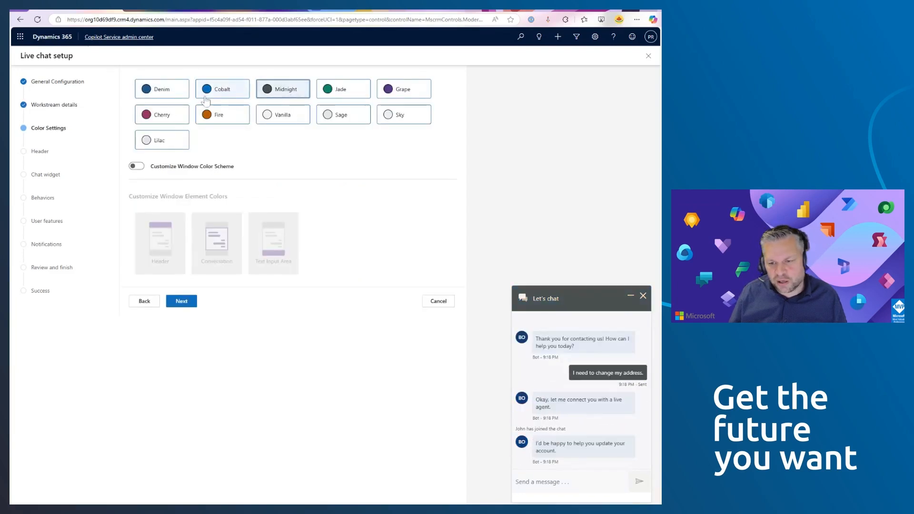
{"action": "left_click", "coordinate": [179, 92]}
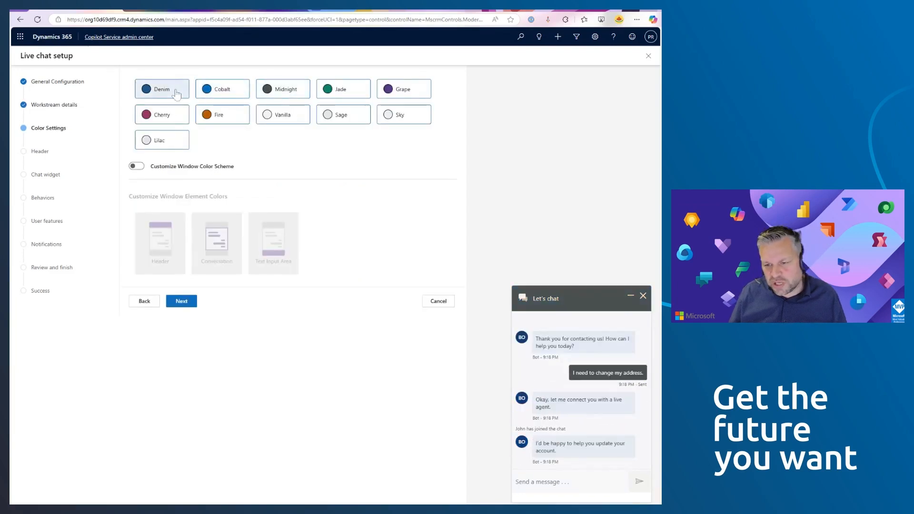
{"action": "left_click", "coordinate": [186, 302]}
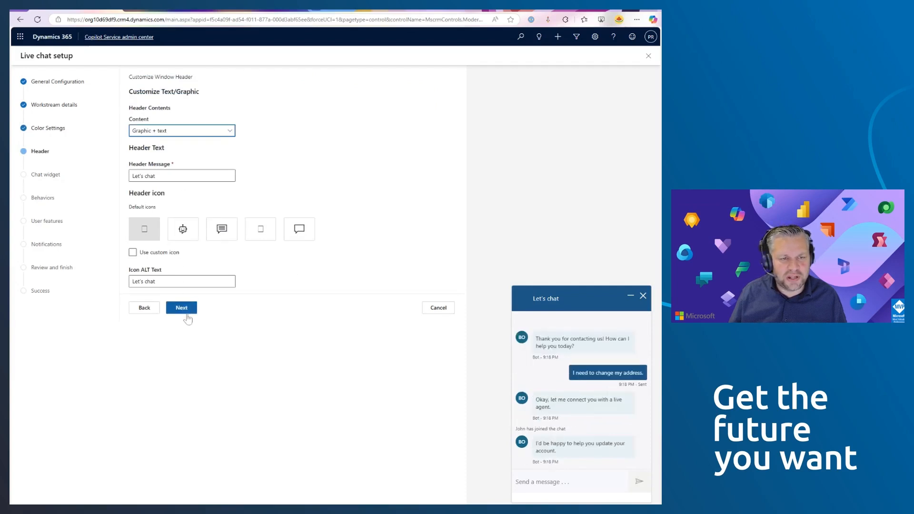
{"action": "left_click", "coordinate": [190, 313]}
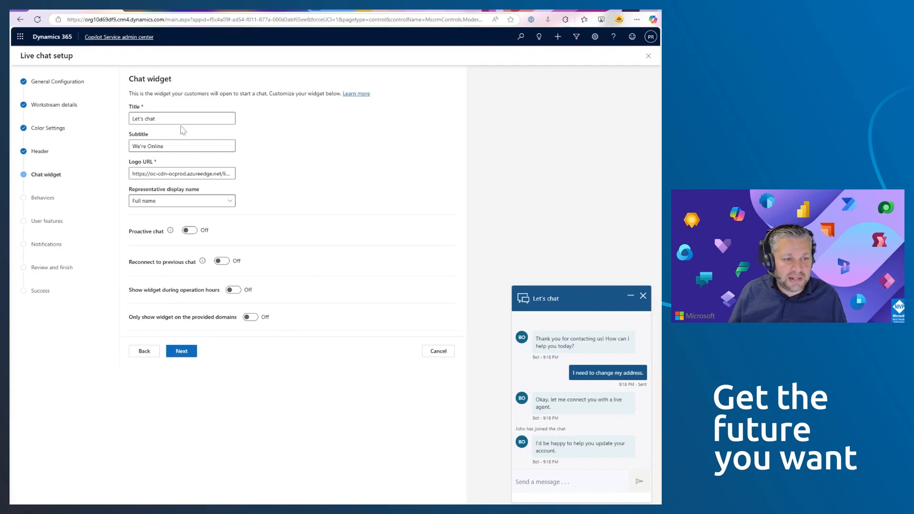
- Try enabling proactive chat for the chat widget
{"action": "left_click_drag", "start_coordinate": [162, 119], "coordinate": [132, 121]}
{"action": "left_click", "coordinate": [316, 179]}
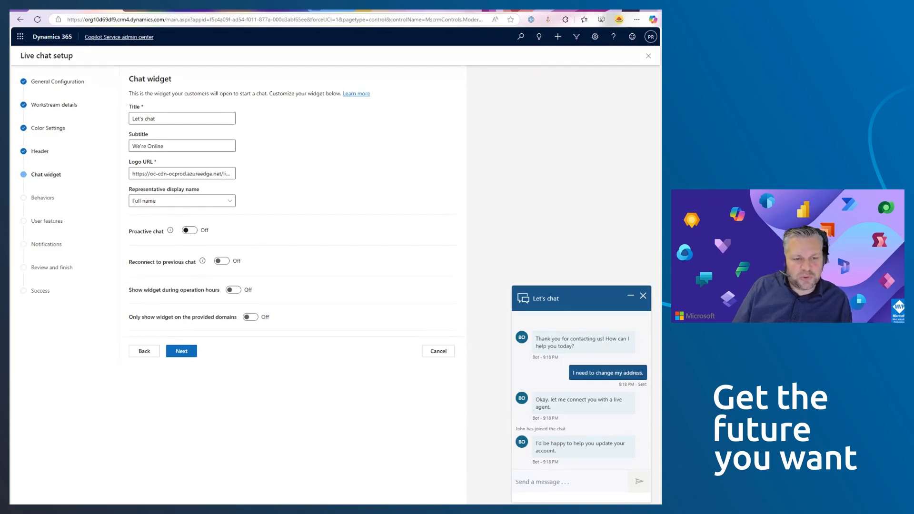
{"action": "left_click", "coordinate": [190, 231]}
{"action": "left_click", "coordinate": [191, 232]}
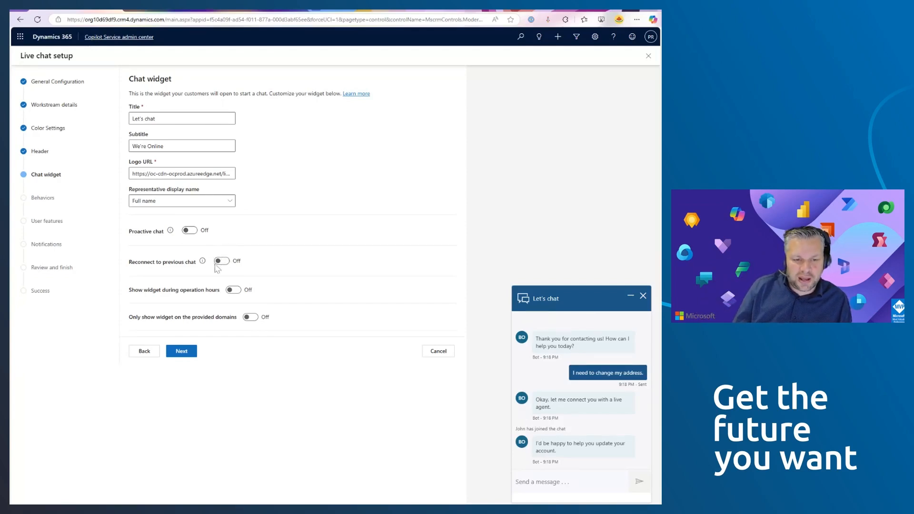
- Try enabling reconnection to a previous chat with a time limit of 3600 minutes
{"action": "mouse_move", "coordinate": [205, 264]}
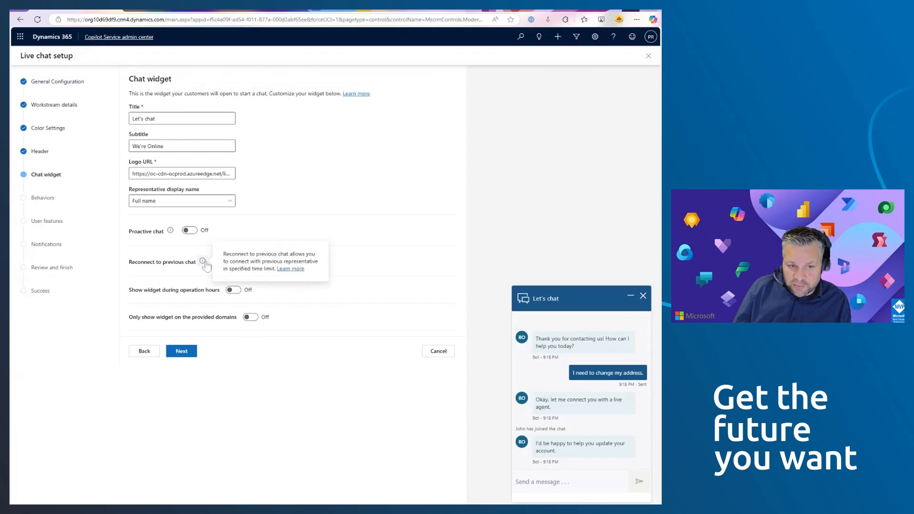
{"action": "left_click", "coordinate": [192, 265]}
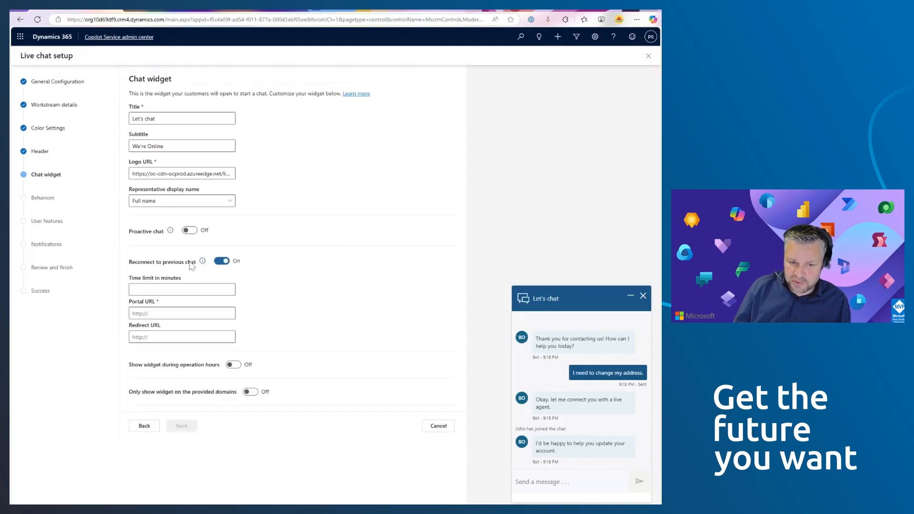
{"action": "left_click", "coordinate": [184, 289]}
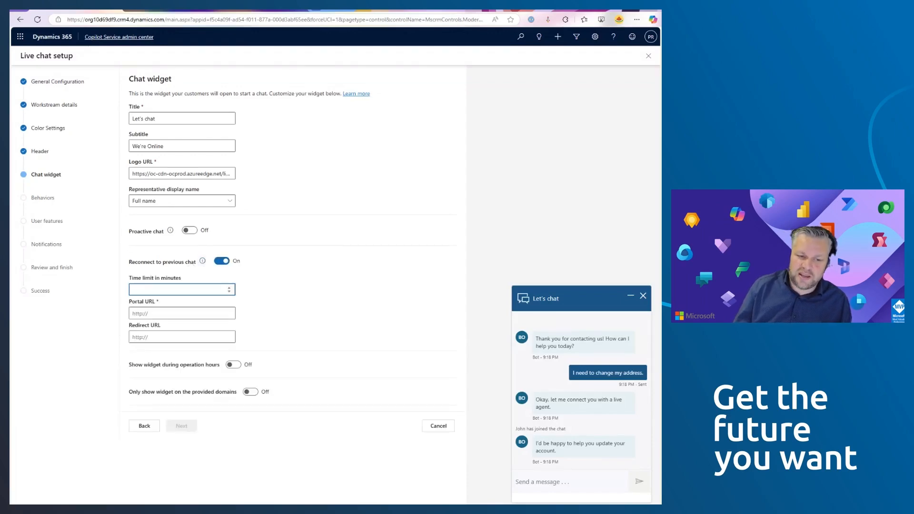
{"action": "type", "text": "3600"}
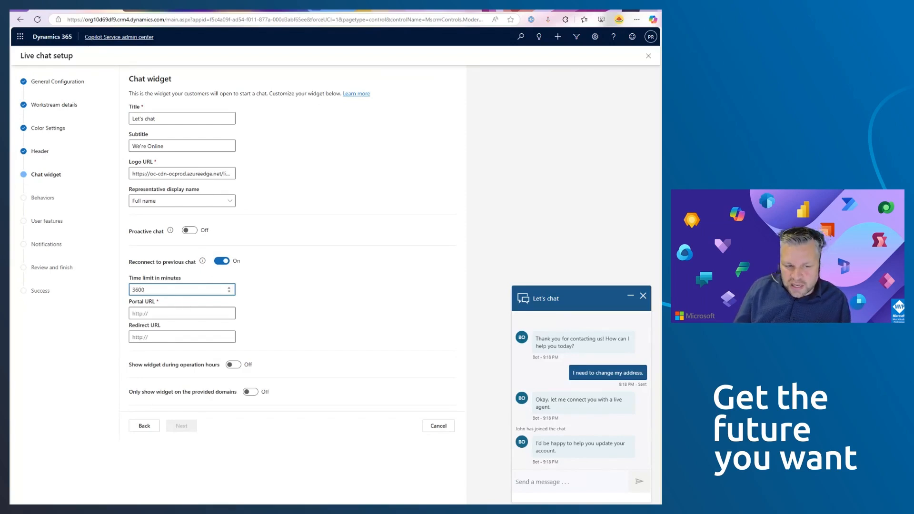
{"action": "left_click_drag", "start_coordinate": [145, 290], "coordinate": [124, 299]}
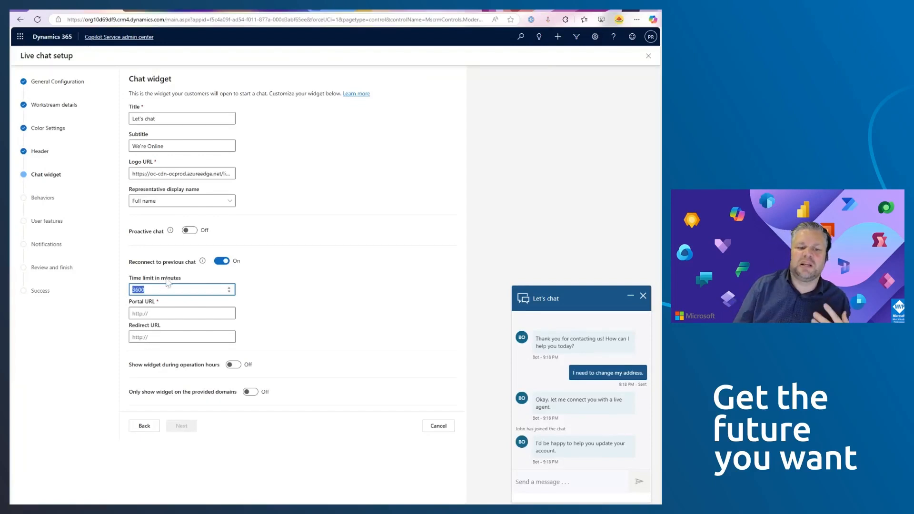
{"action": "left_click", "coordinate": [223, 268]}
{"action": "left_click", "coordinate": [222, 262]}
{"action": "mouse_move", "coordinate": [202, 262]}
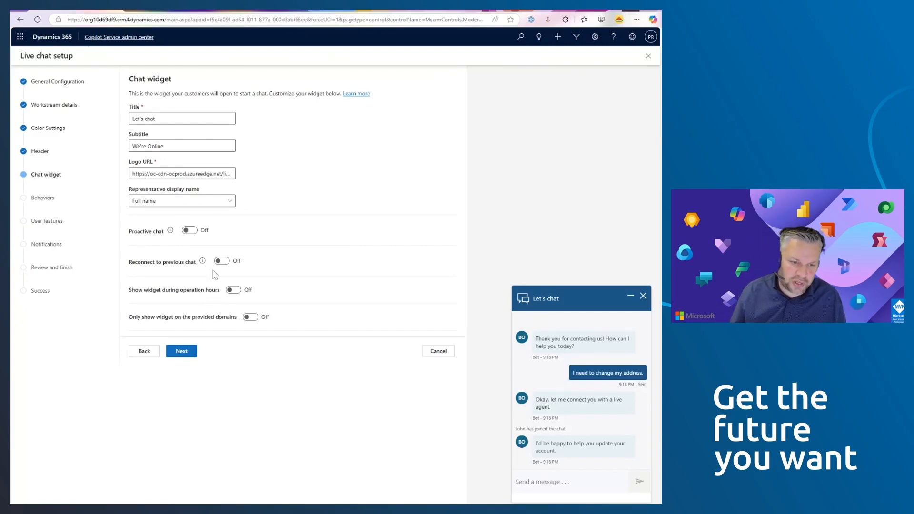
- Check the domain restriction option, leave it off, and continue to the behavior settings
{"action": "left_click_drag", "start_coordinate": [229, 327], "coordinate": [238, 328]}
{"action": "left_click", "coordinate": [249, 317]}
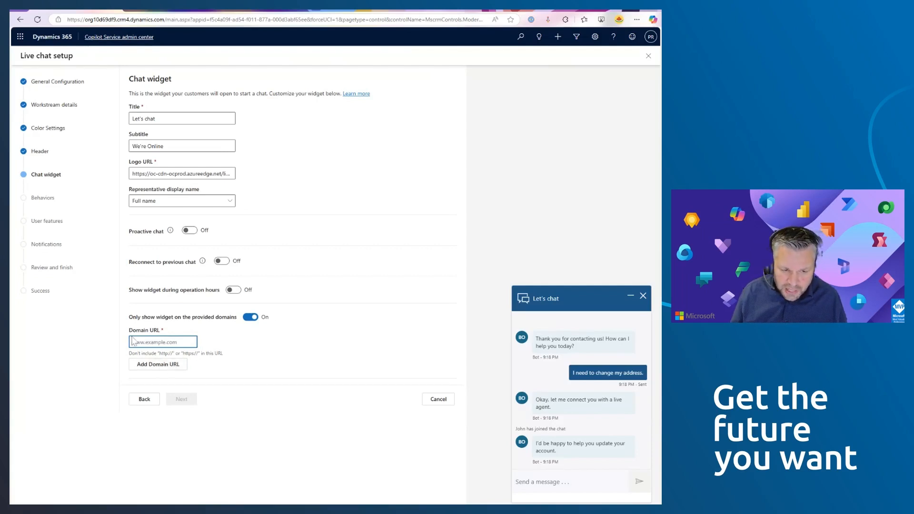
{"action": "left_click", "coordinate": [251, 318]}
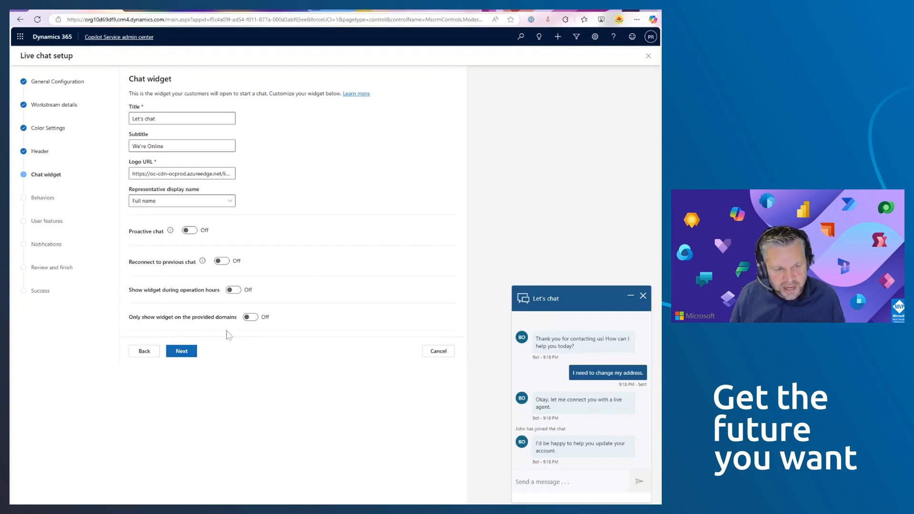
{"action": "left_click", "coordinate": [196, 354]}
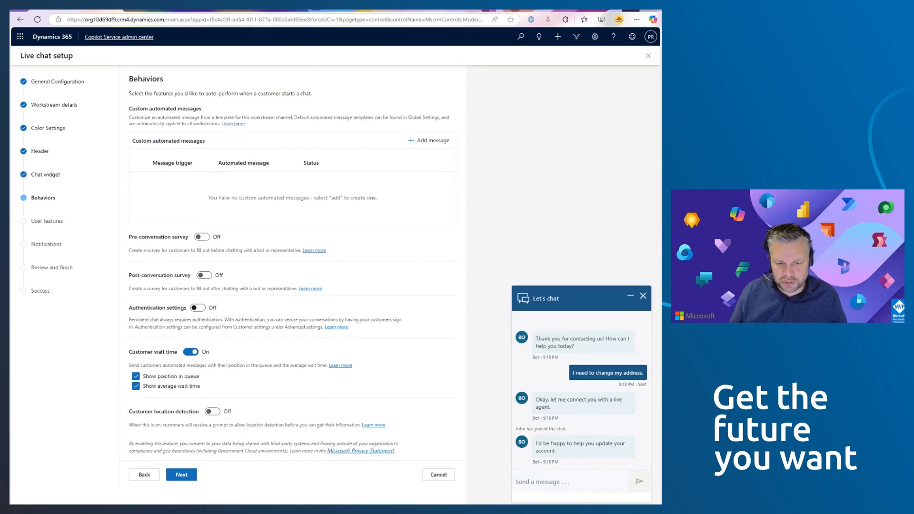
- Try enabling authentication with a new authentication setting, and try enabling customer location detection
{"action": "left_click", "coordinate": [198, 308]}
{"action": "left_click", "coordinate": [209, 353]}
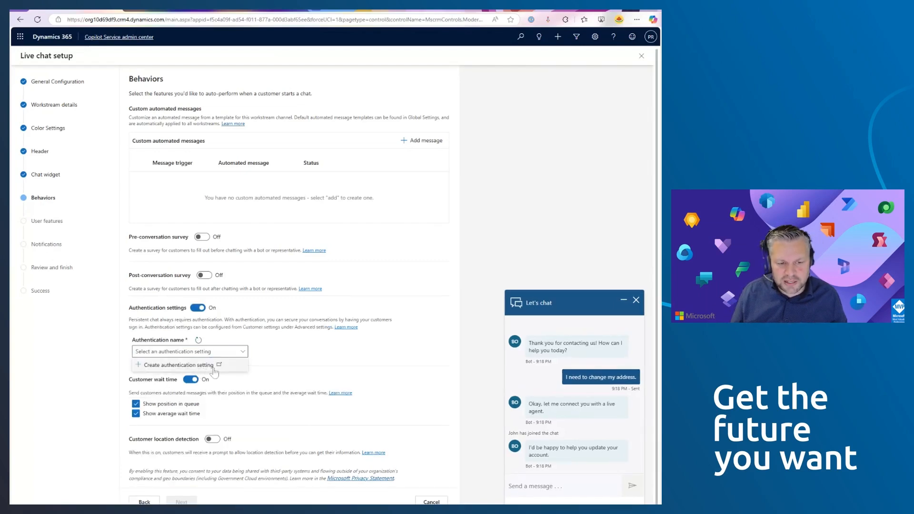
{"action": "left_click", "coordinate": [202, 367]}
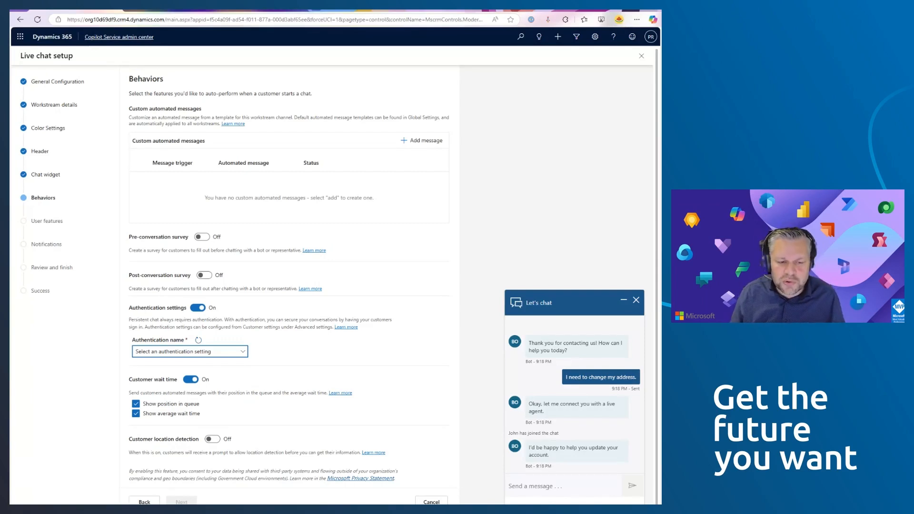
{"action": "left_click", "coordinate": [204, 309]}
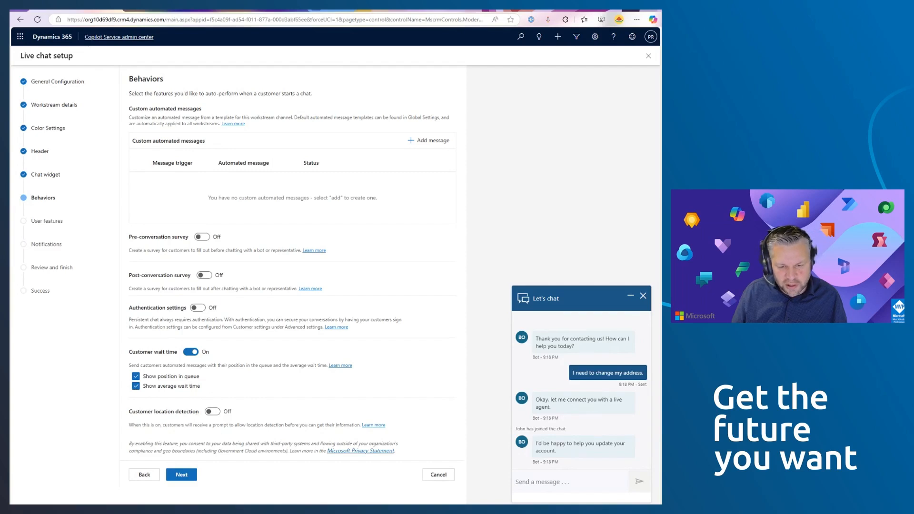
{"action": "left_click", "coordinate": [212, 412]}
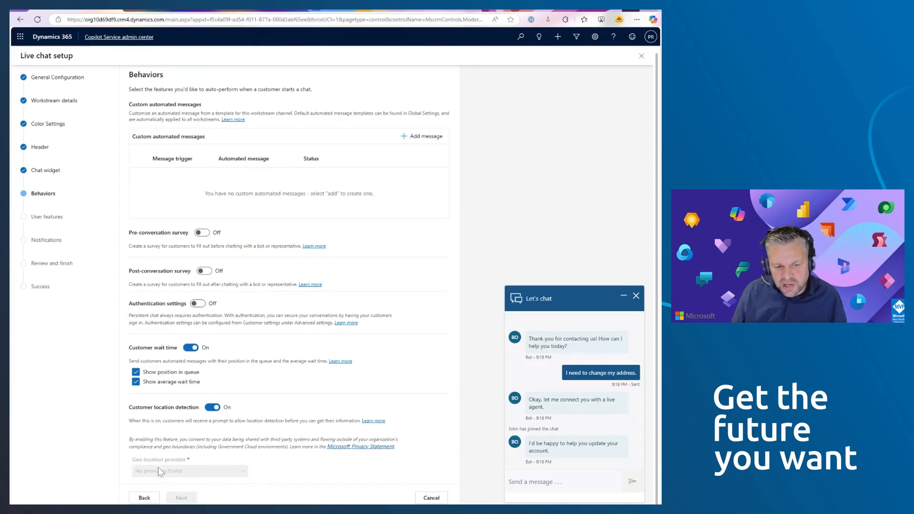
{"action": "left_click", "coordinate": [212, 408]}
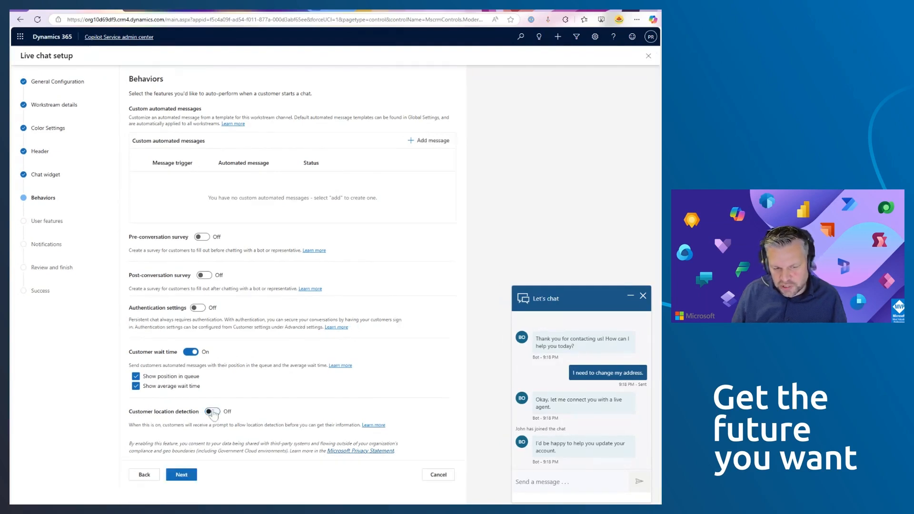
- Accept the behavior settings and continue to the user features of the live chat setup
{"action": "left_click", "coordinate": [182, 475]}
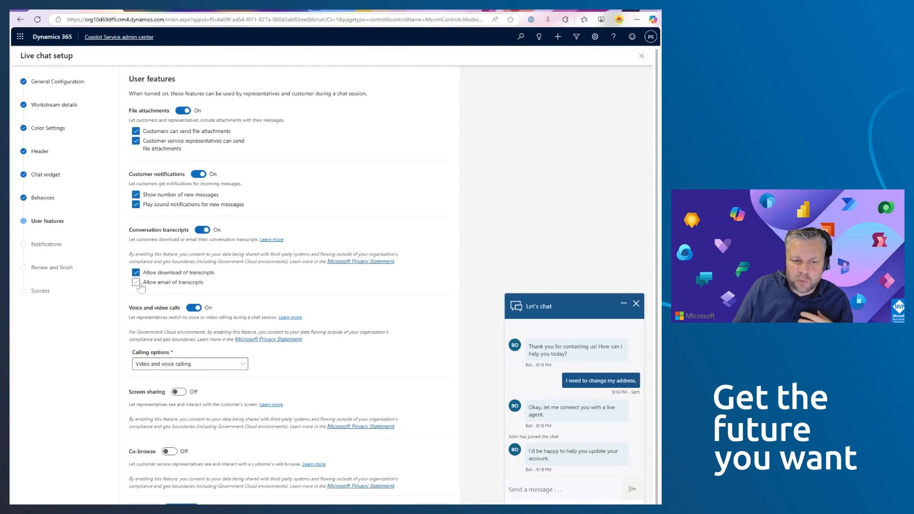
- Try allowing email of conversation transcripts, checking the available email templates and 'From' mailboxes
{"action": "left_click_drag", "start_coordinate": [133, 231], "coordinate": [185, 237]}
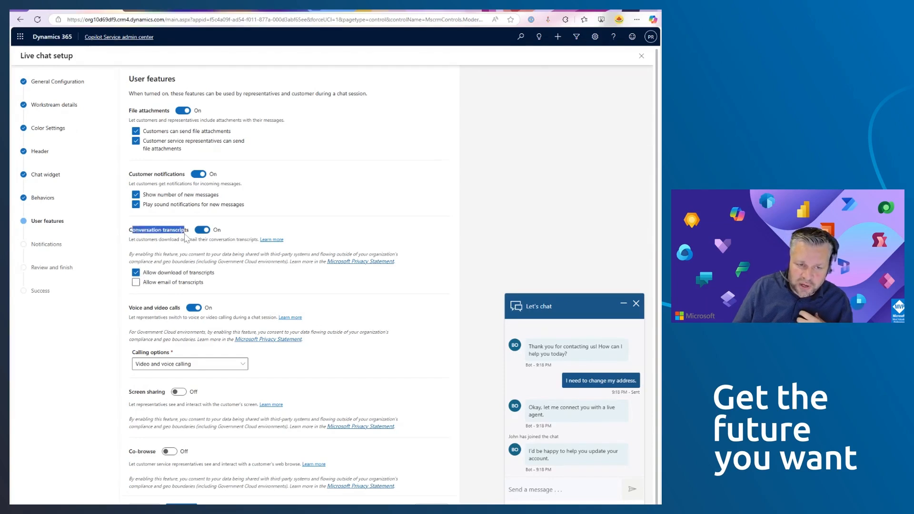
{"action": "left_click", "coordinate": [167, 284]}
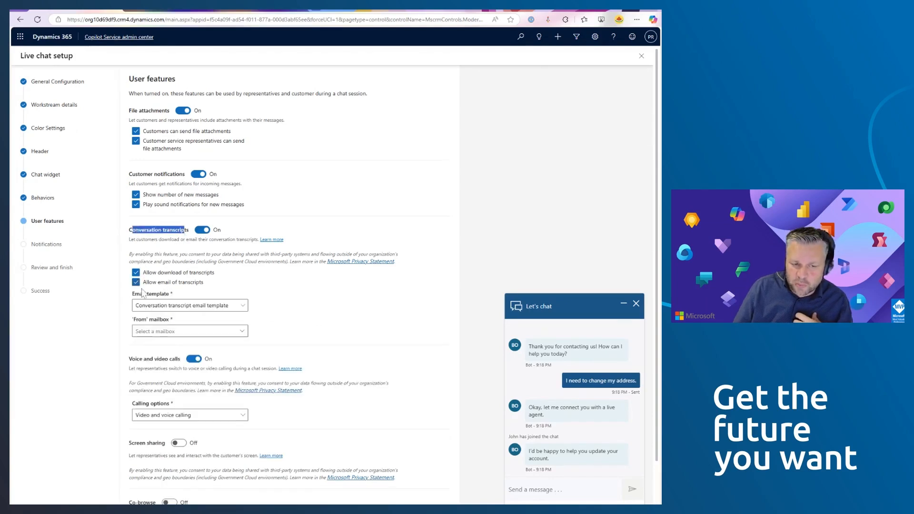
{"action": "left_click", "coordinate": [188, 308]}
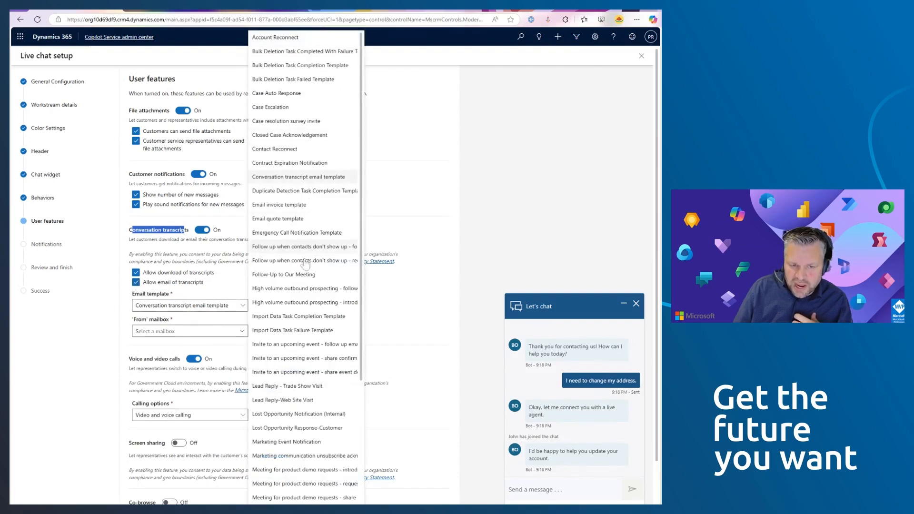
{"action": "left_click", "coordinate": [234, 317]}
{"action": "left_click", "coordinate": [242, 331]}
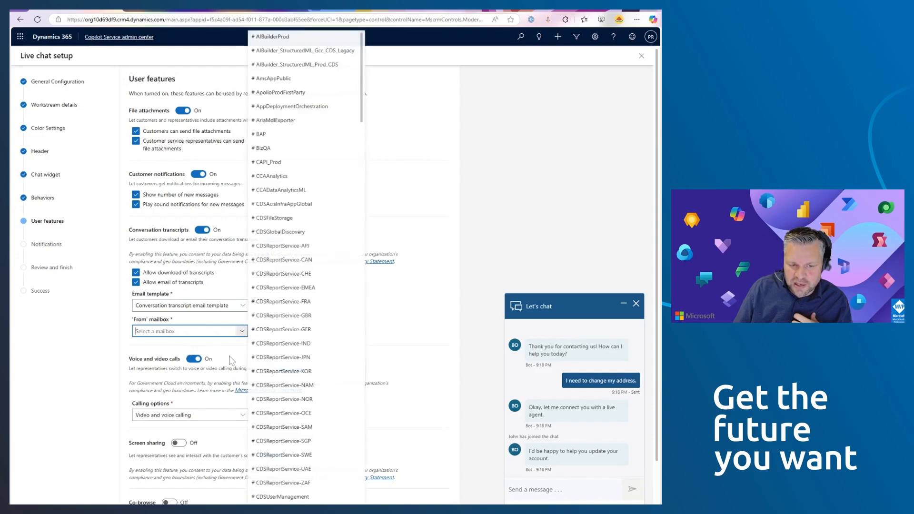
{"action": "scroll", "coordinate": [280, 297], "scroll_direction": "down", "scroll_amount": 5}
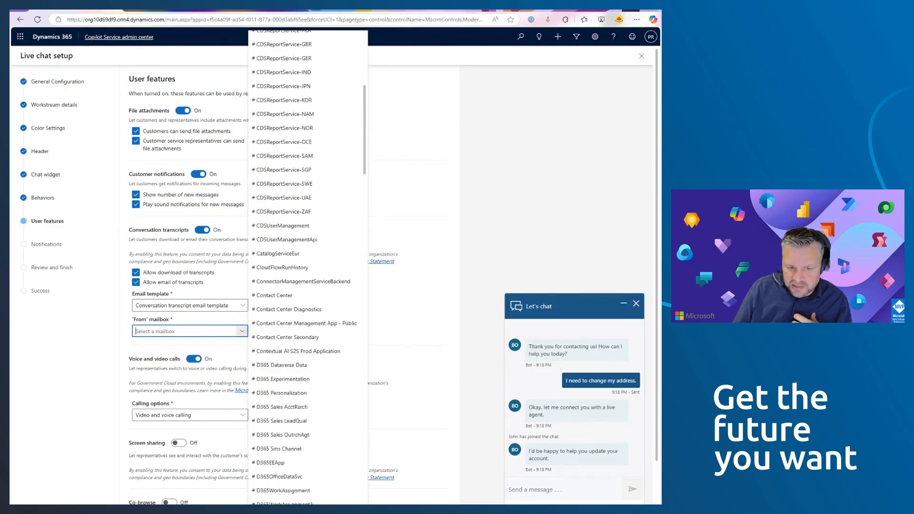
{"action": "left_click", "coordinate": [145, 283]}
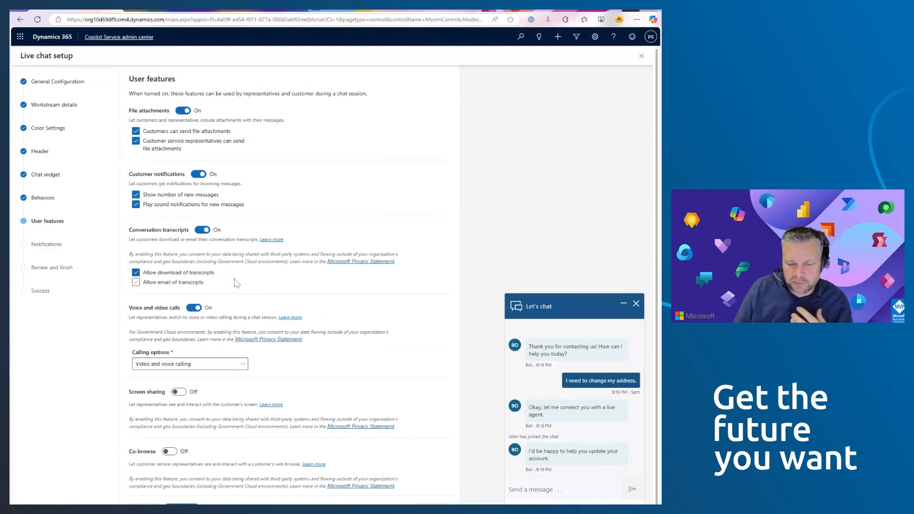
- Examine the calling options for voice and video calls, keeping Video and voice calling selected
{"action": "scroll", "coordinate": [200, 295], "scroll_direction": "down", "scroll_amount": 1}
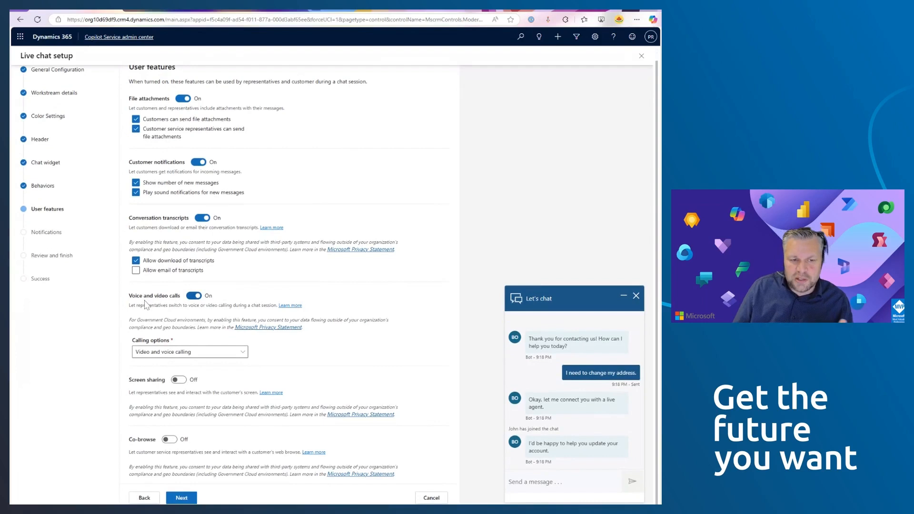
{"action": "left_click_drag", "start_coordinate": [134, 305], "coordinate": [248, 308]}
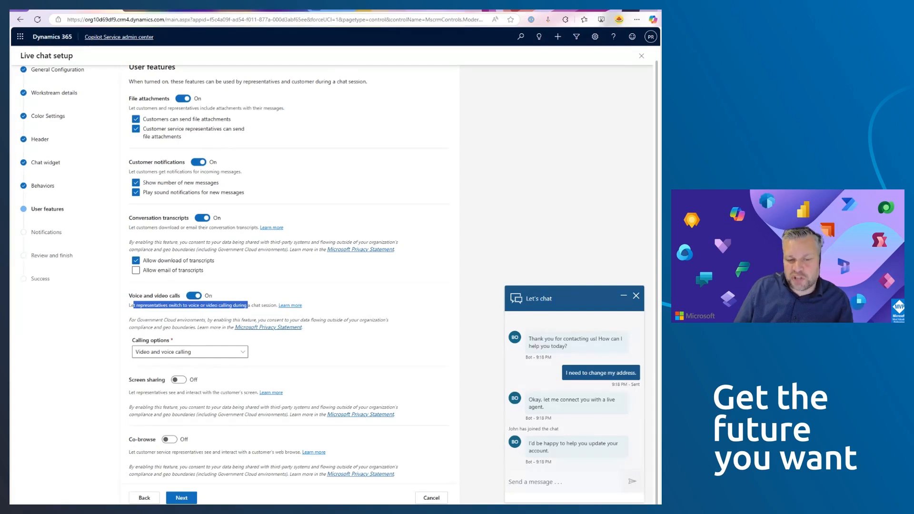
{"action": "left_click", "coordinate": [209, 350]}
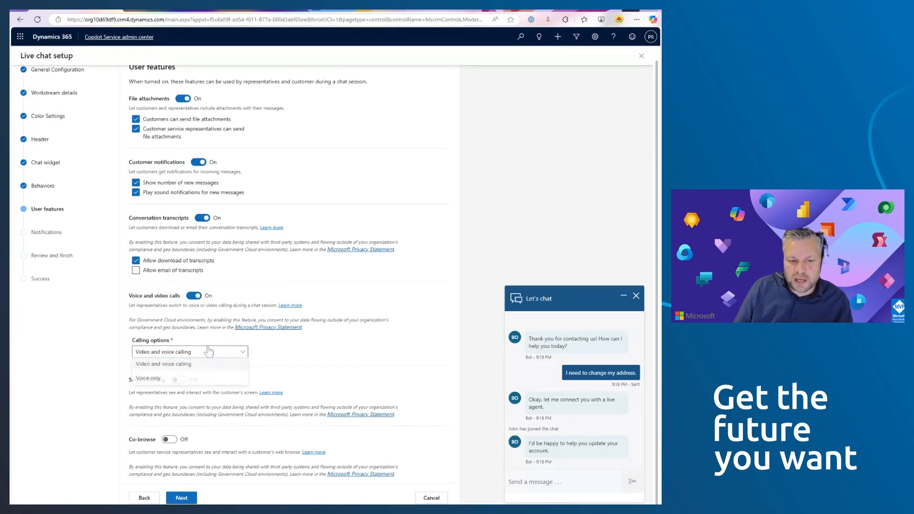
{"action": "left_click", "coordinate": [203, 336]}
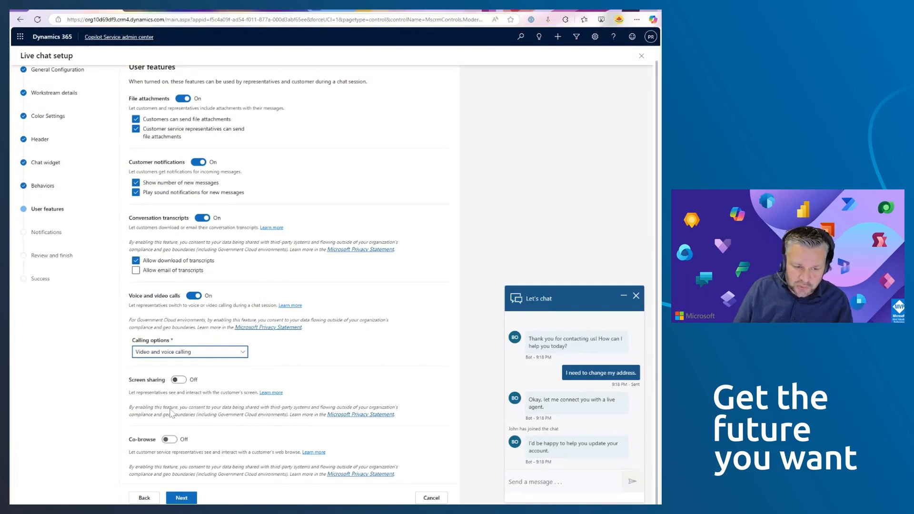
- Try enabling screen sharing and co-browse for the chat, checking the provider choice
{"action": "left_click", "coordinate": [179, 381]}
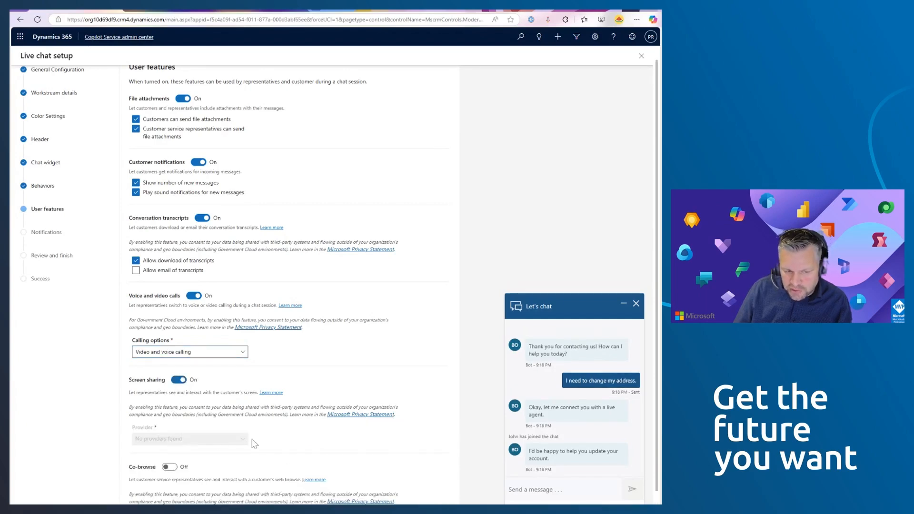
{"action": "left_click", "coordinate": [180, 381]}
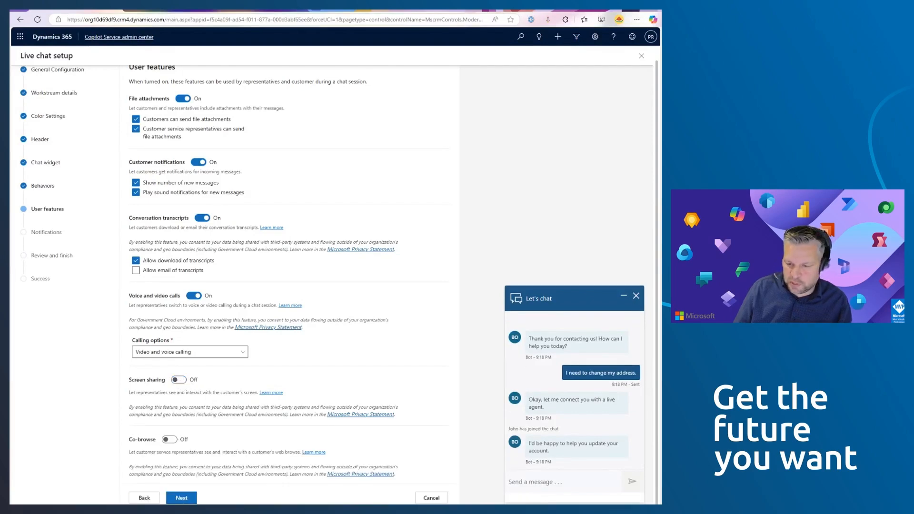
{"action": "left_click", "coordinate": [168, 441]}
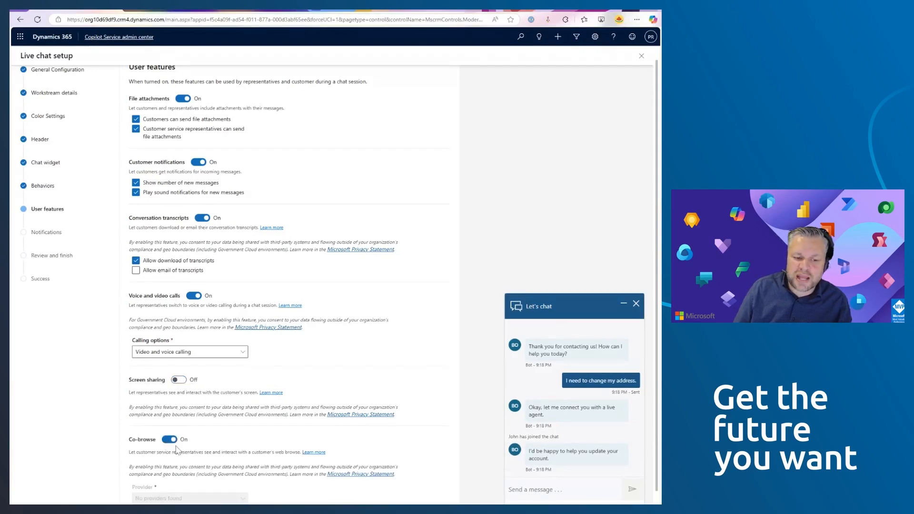
{"action": "left_click", "coordinate": [170, 440]}
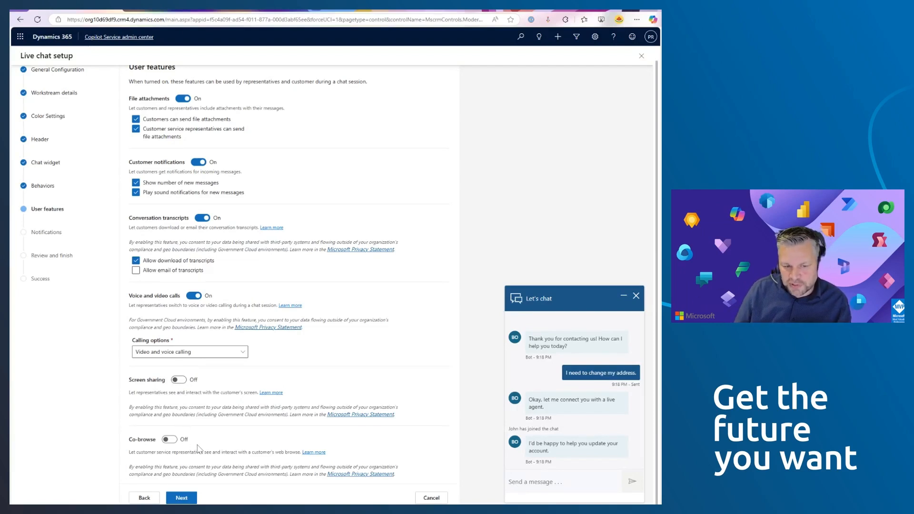
- Proceed from the user features with notifications left off, and create the Chat channel from the review summary
{"action": "left_click", "coordinate": [188, 498]}
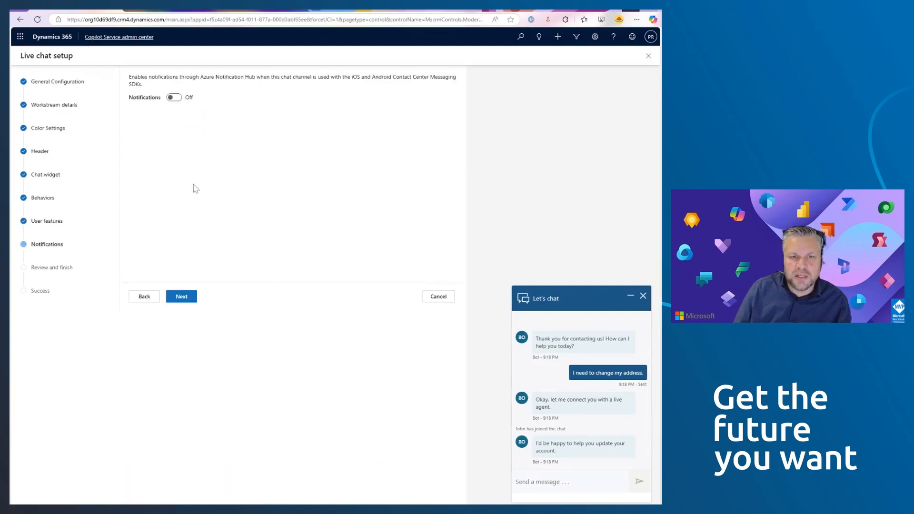
{"action": "left_click", "coordinate": [189, 298]}
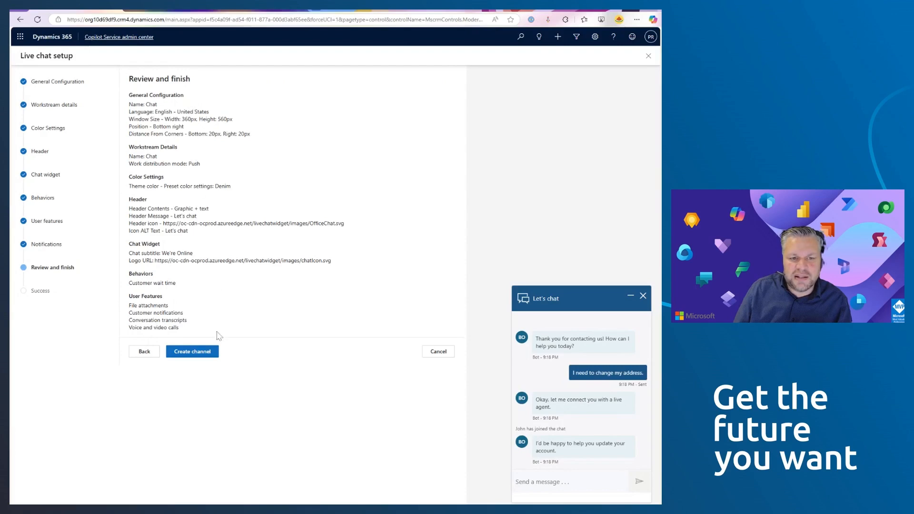
{"action": "left_click", "coordinate": [210, 356]}
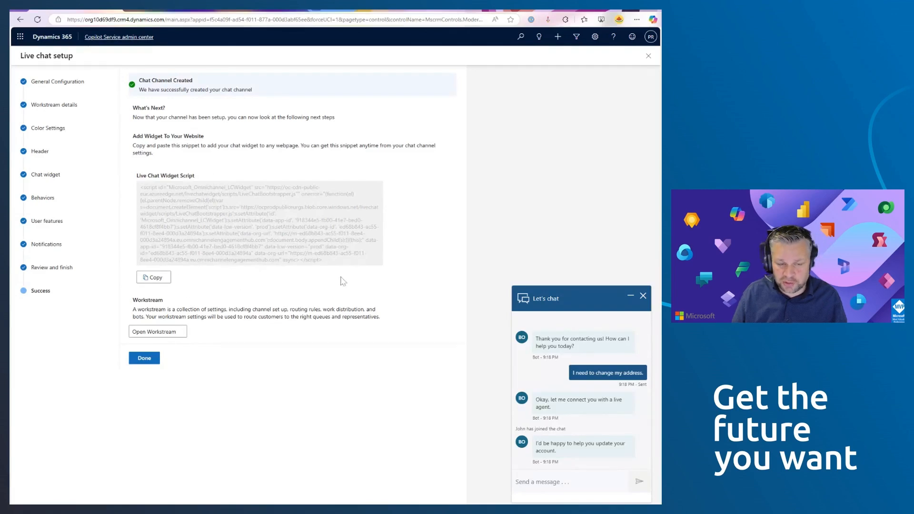
- Open the new channel's Chat workstream and examine its advanced settings, including sessions, notifications, context variables and quick replies
{"action": "left_click", "coordinate": [159, 332]}
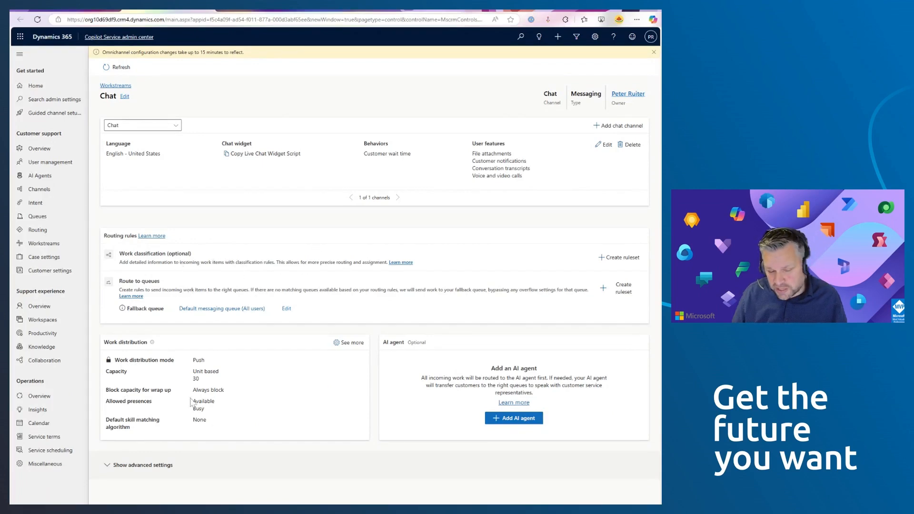
{"action": "left_click", "coordinate": [143, 466]}
{"action": "scroll", "coordinate": [162, 465], "scroll_direction": "down", "scroll_amount": 6}
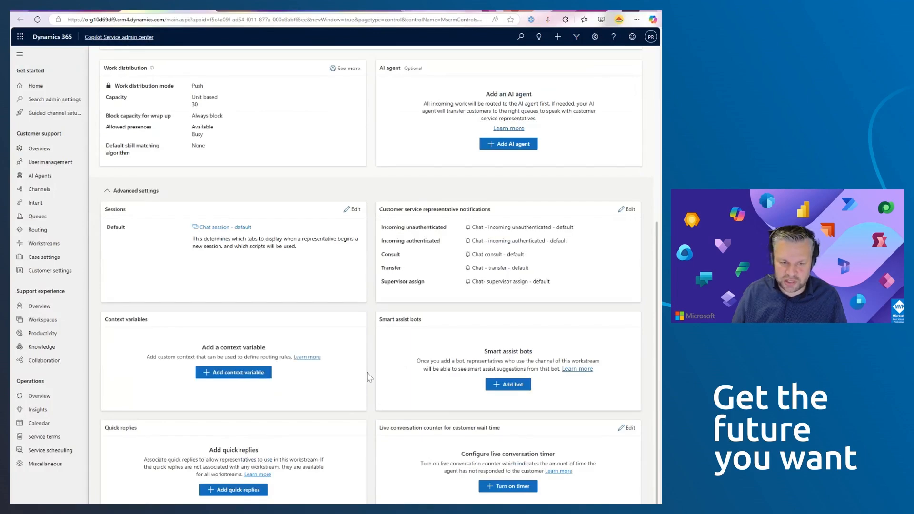
{"action": "scroll", "coordinate": [369, 379], "scroll_direction": "up", "scroll_amount": 5}
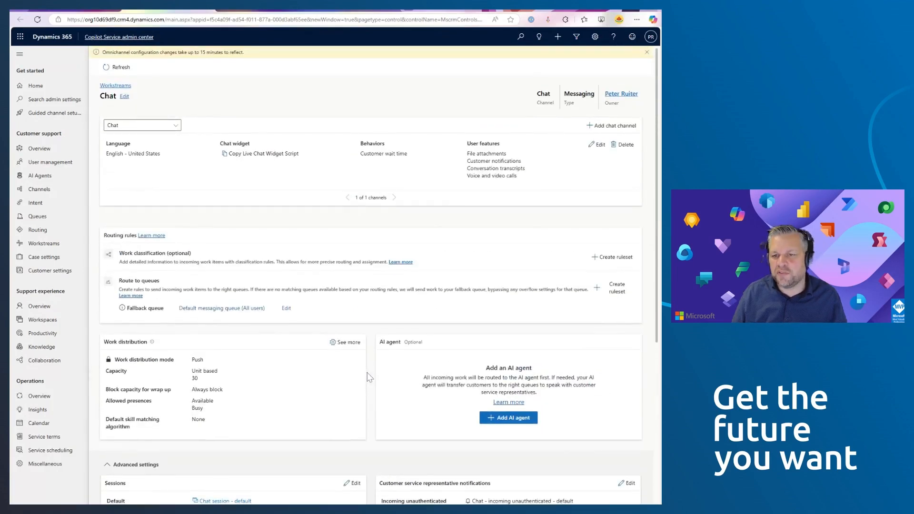